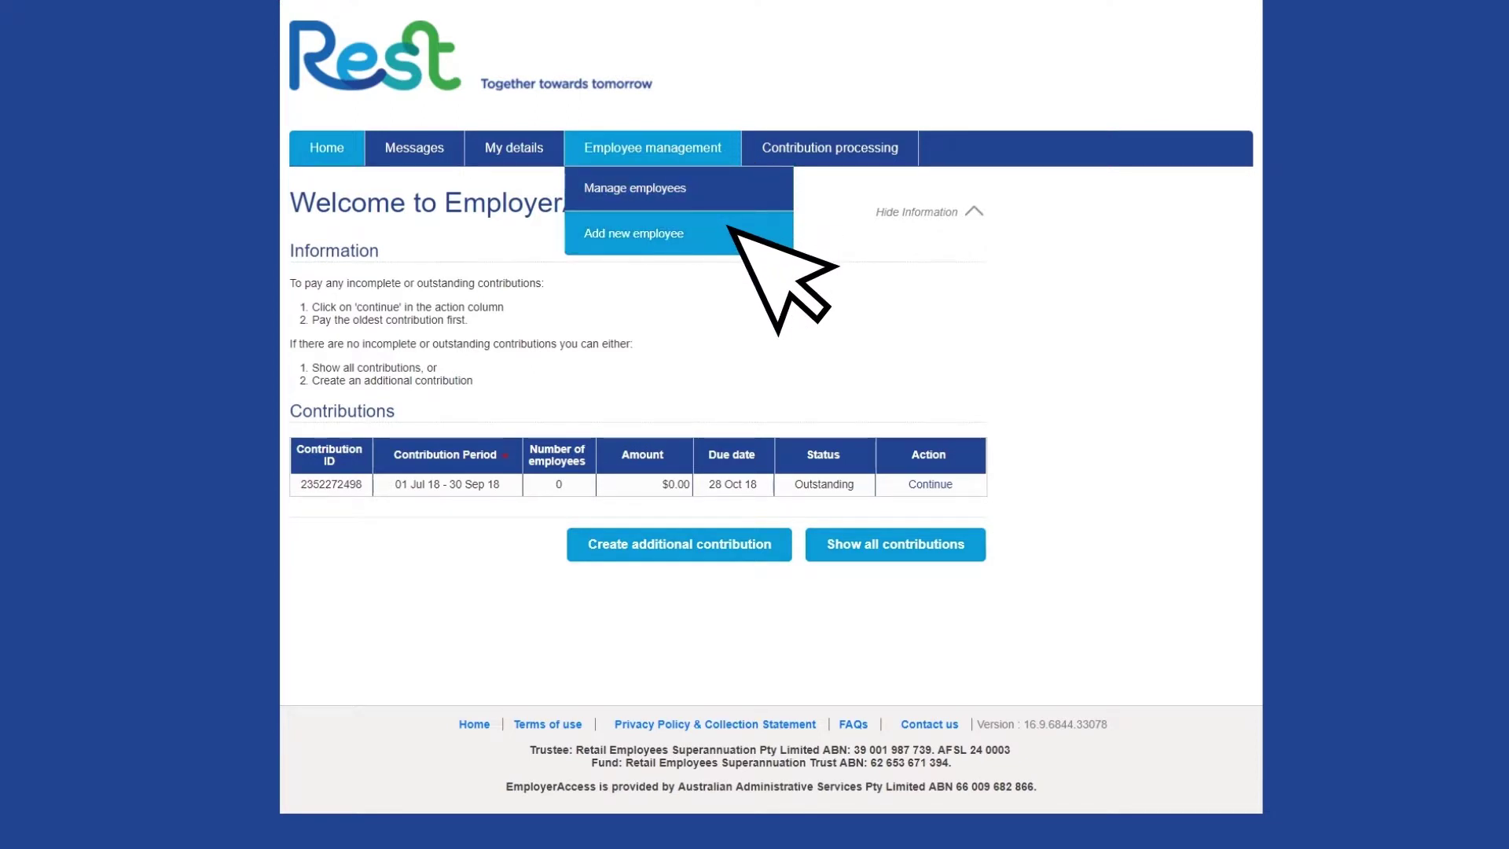
Start a new employee record with title Mr, given name John and surname Doe.
click(729, 232)
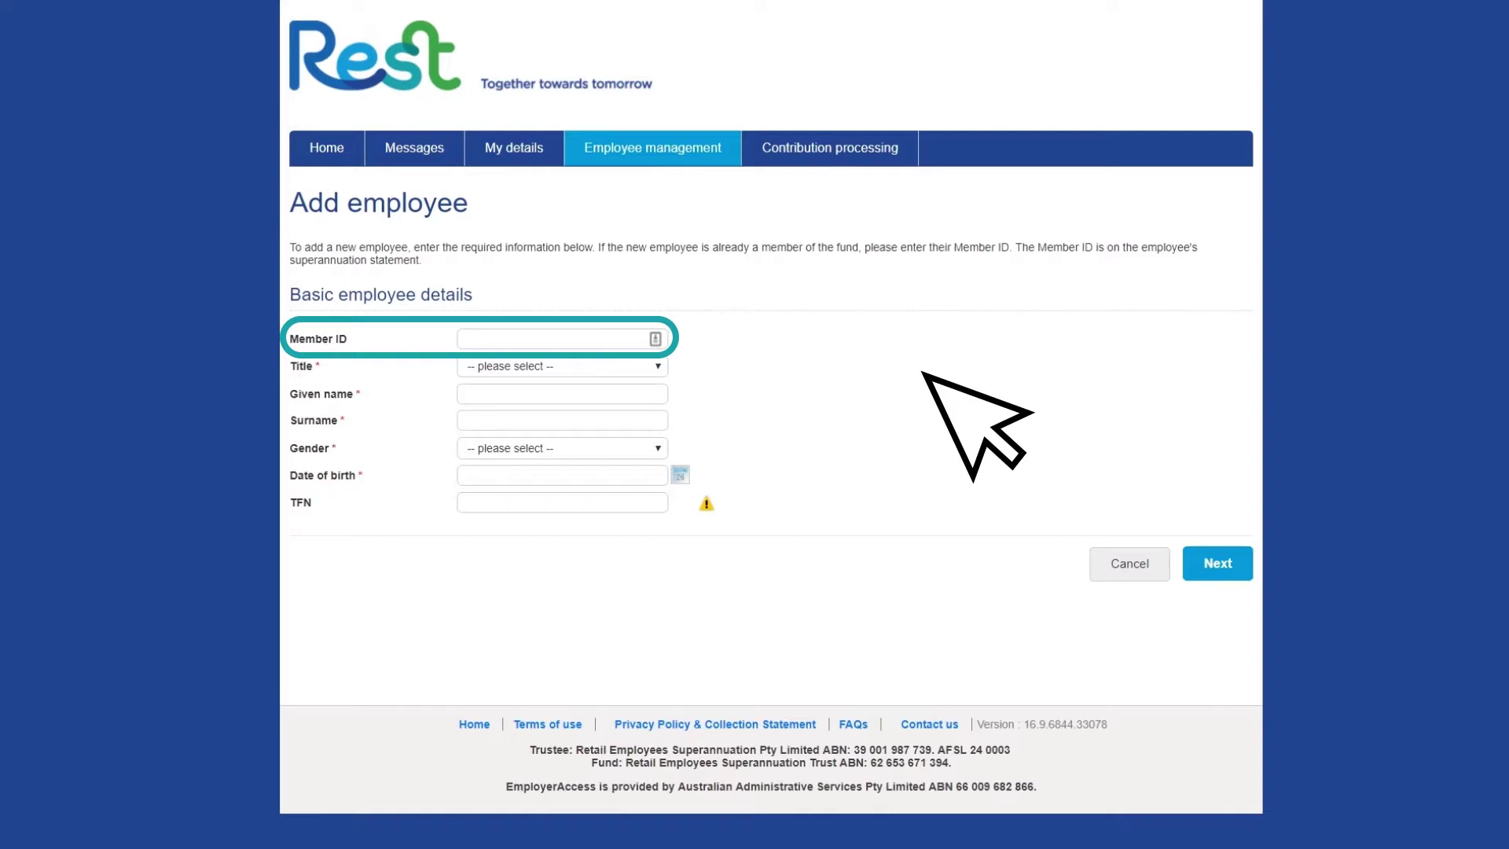
key(Down)
key(Return)
key(Tab)
text(John)
key(Tab)
text(Doe)
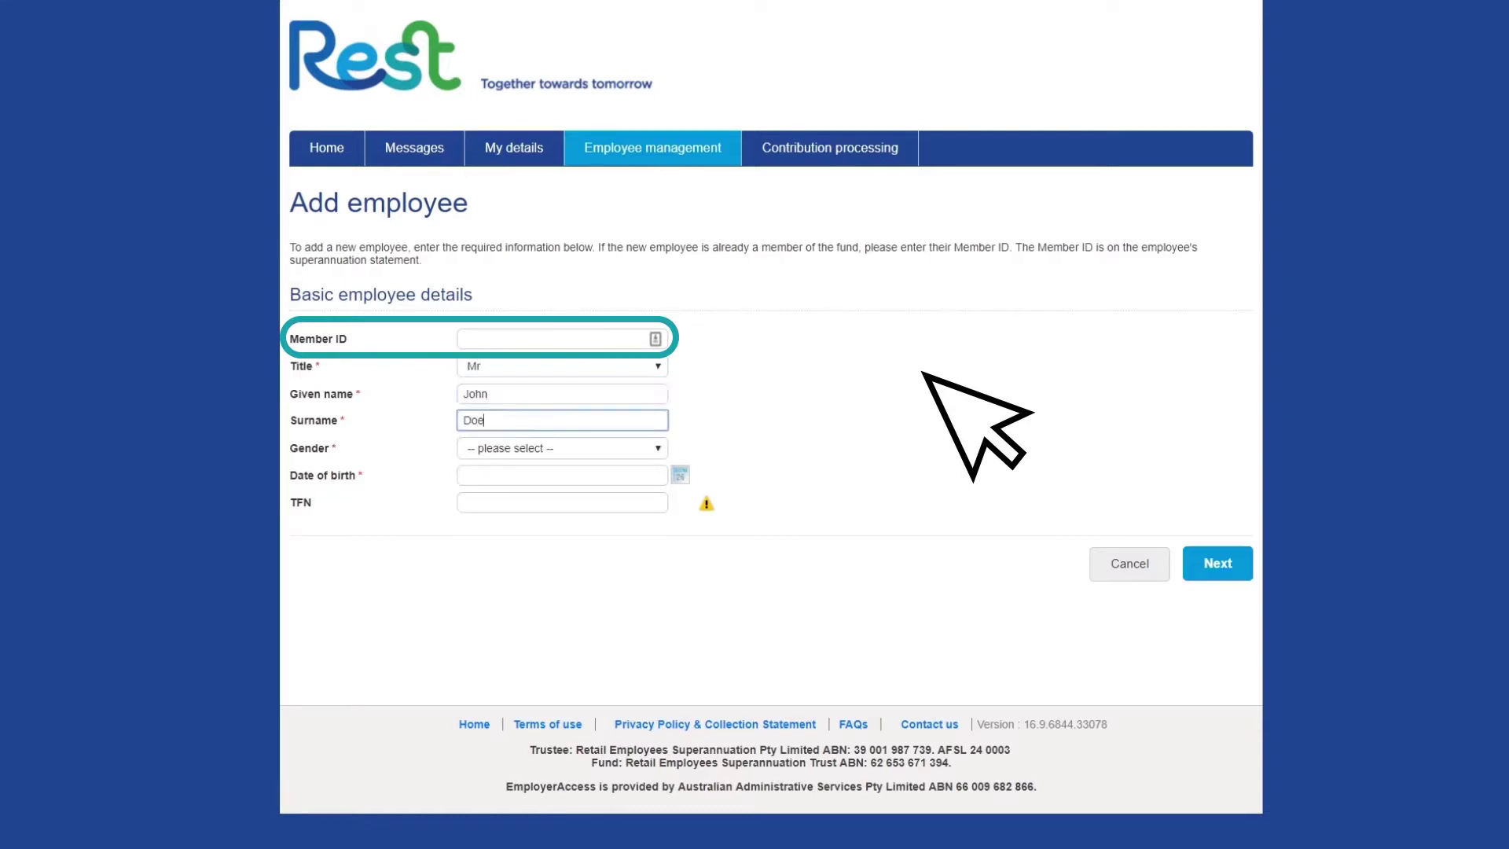
key(Tab)
Set gender MALE, enter the date of birth and TFN, and continue to address and employment details.
key(alt+Down)
key(Down)
key(Down)
key(Return)
key(Tab)
text(22)
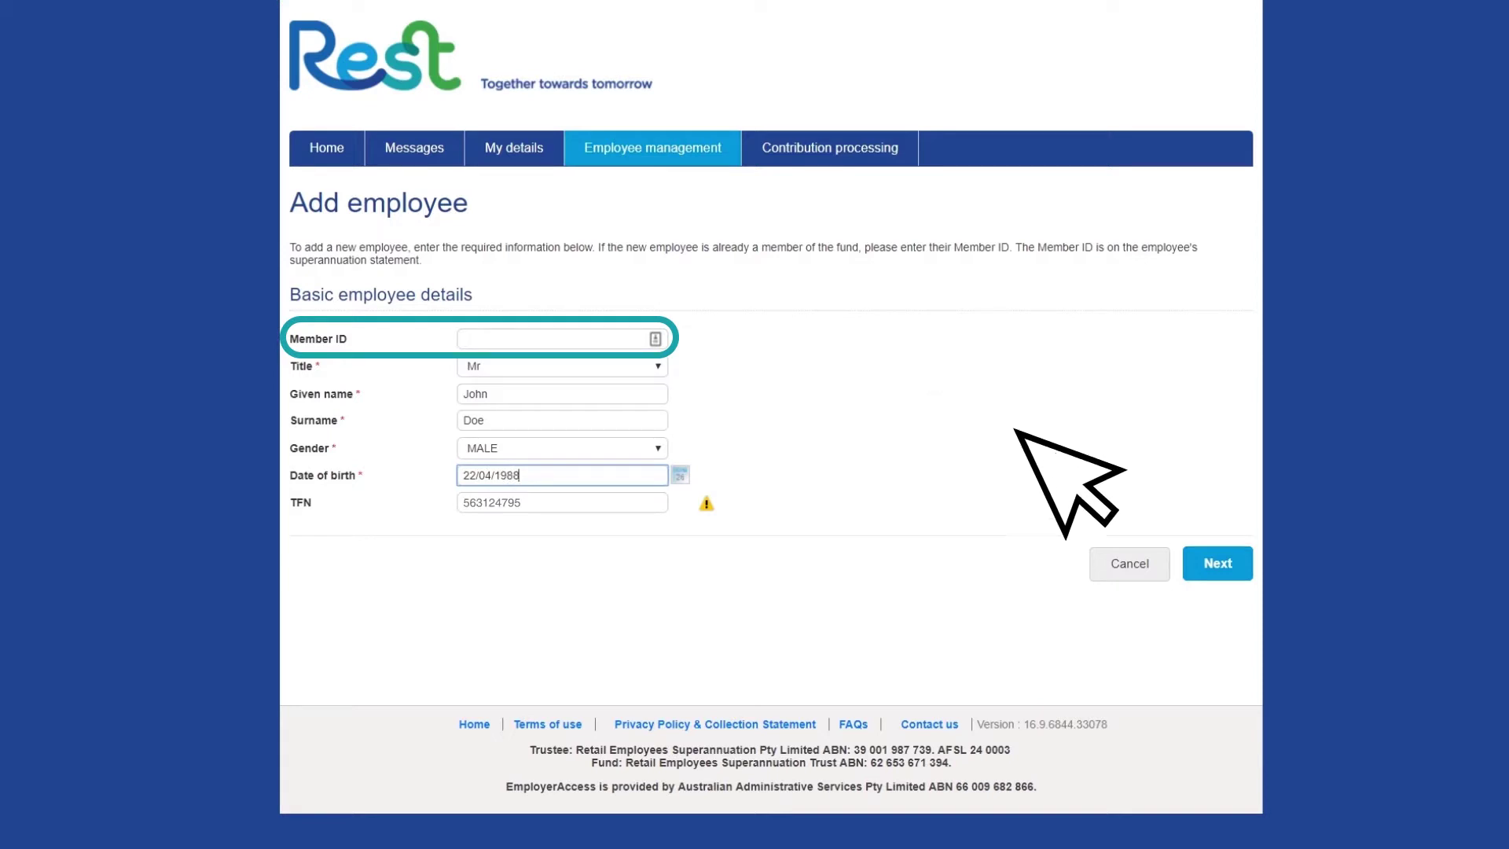
click(1218, 564)
scroll(1285, 614, down, 2)
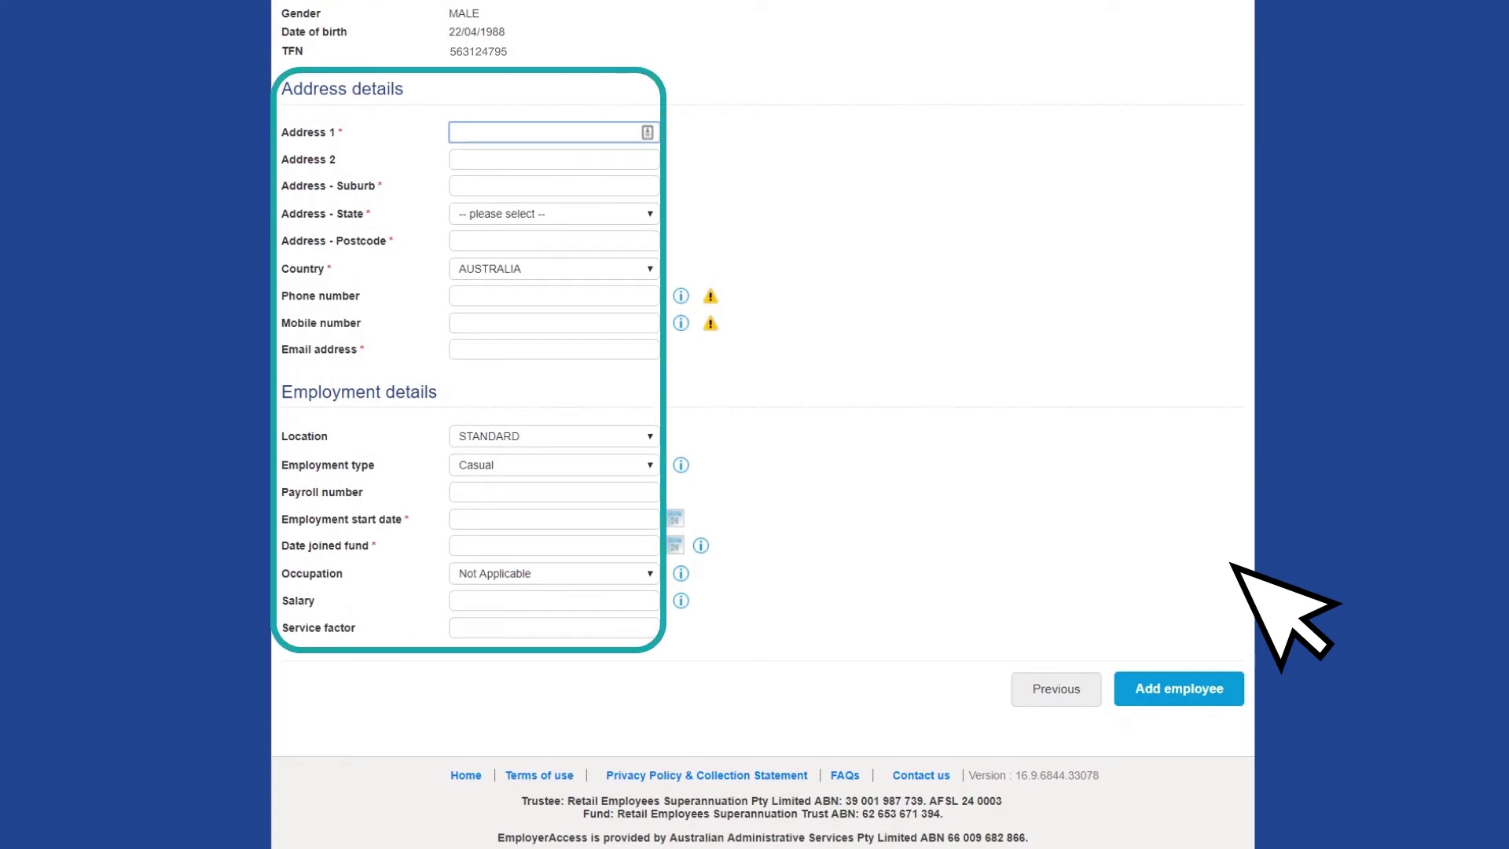
Submit the form so John Doe is added as a Rest member with member ID and passcode shown.
click(1235, 688)
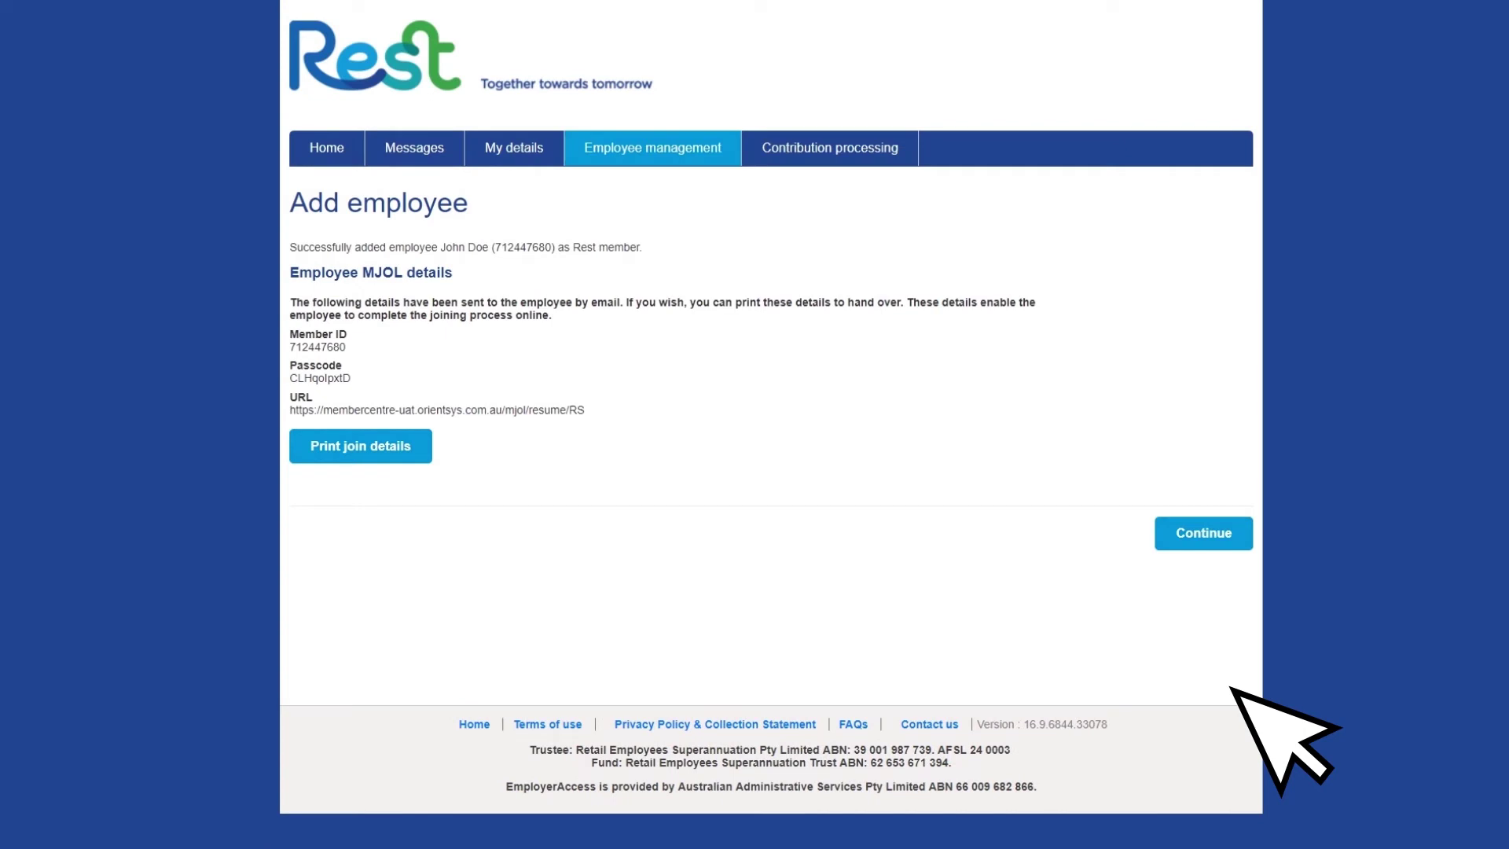